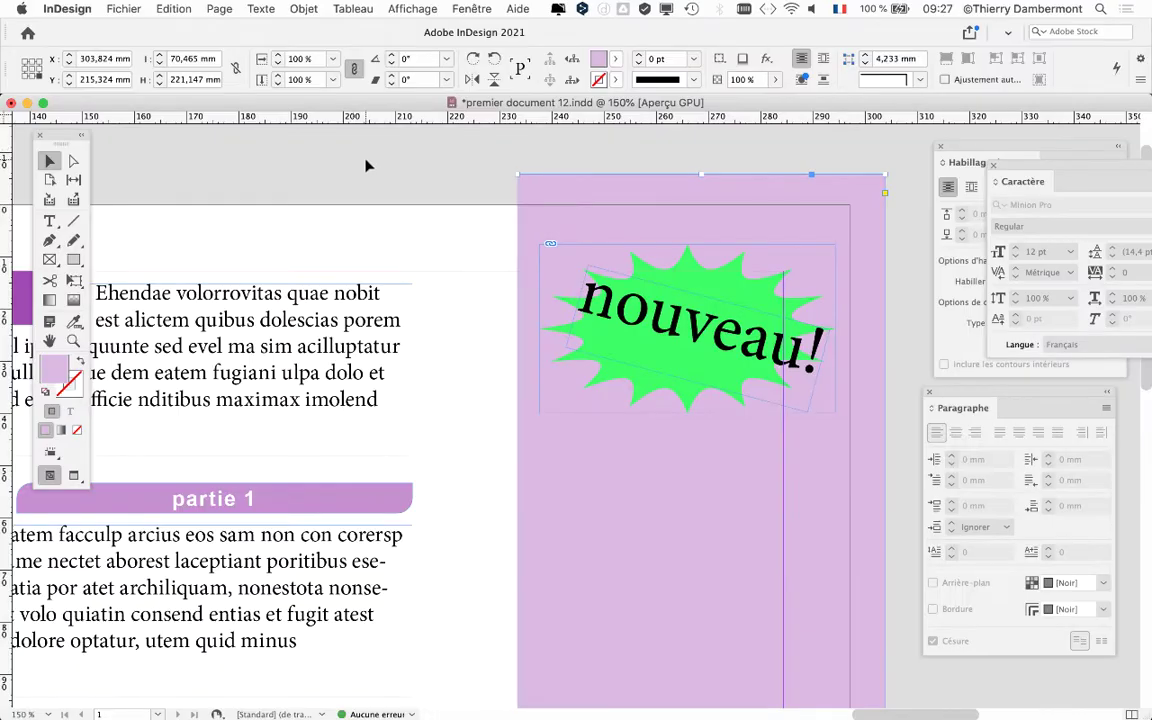
{"action": "left_click", "coordinate": [437, 164]}
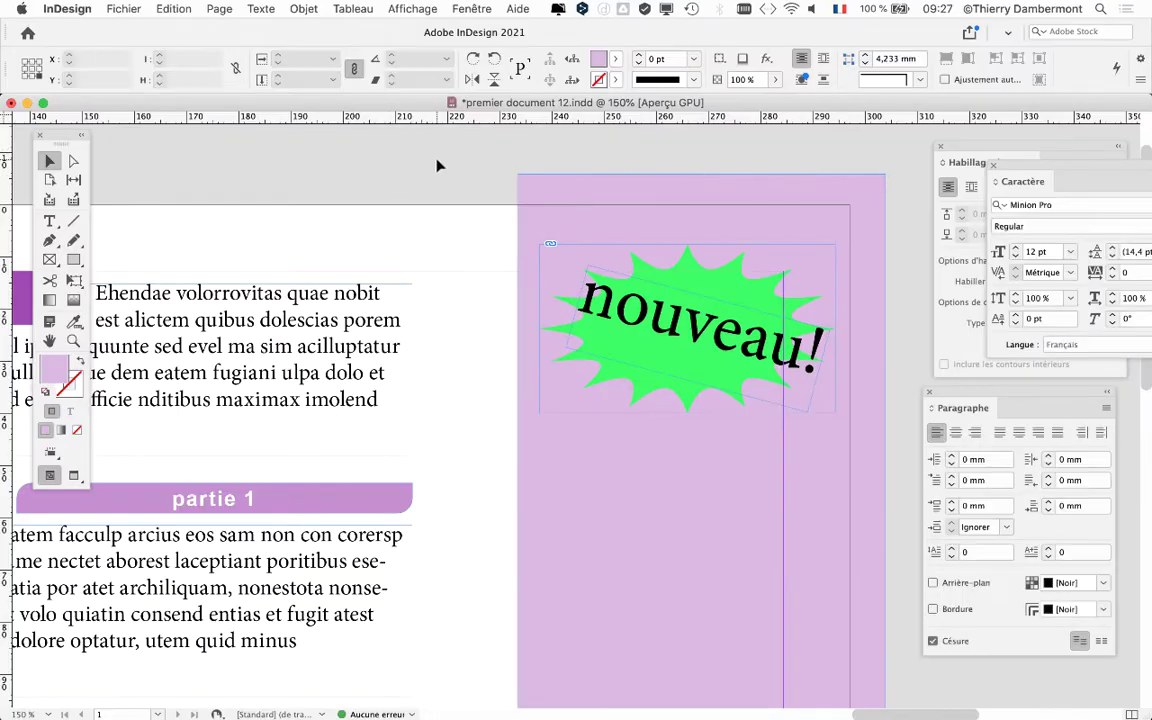
{"action": "scroll", "coordinate": [437, 166], "scroll_direction": "down", "scroll_amount": 2}
{"action": "scroll", "coordinate": [437, 170], "scroll_direction": "down", "scroll_amount": 1}
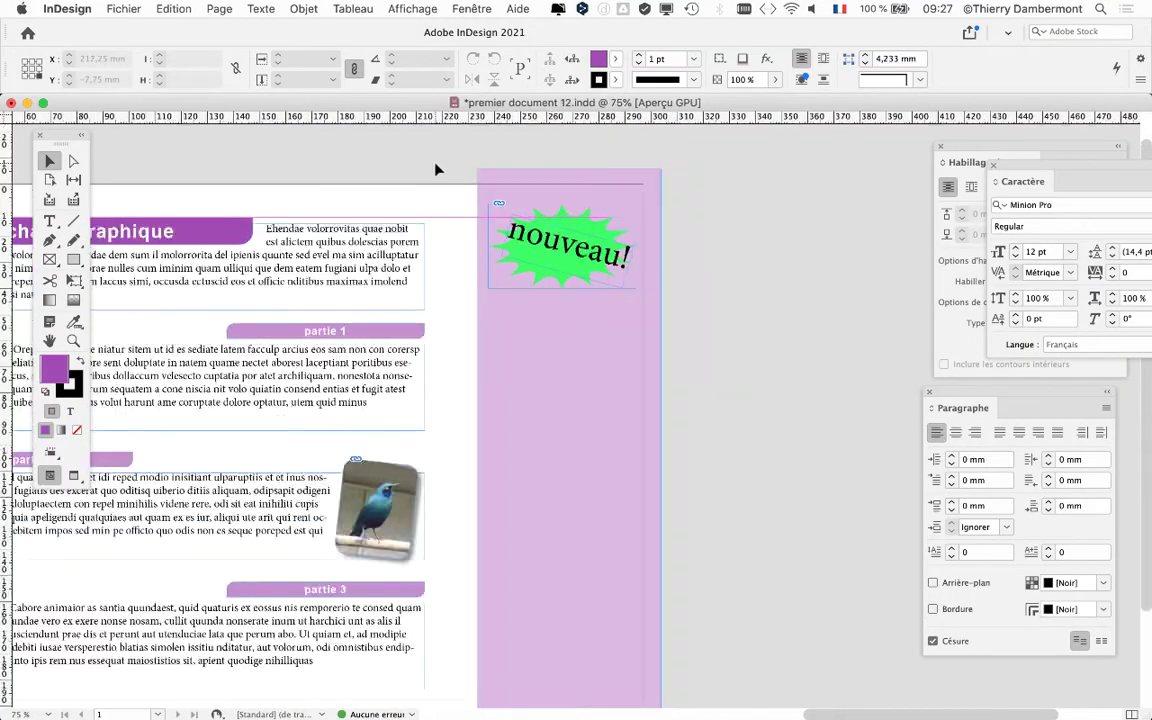
{"action": "scroll", "coordinate": [411, 213], "scroll_direction": "left", "scroll_amount": 5}
{"action": "left_click_drag", "start_coordinate": [681, 215], "coordinate": [648, 190]}
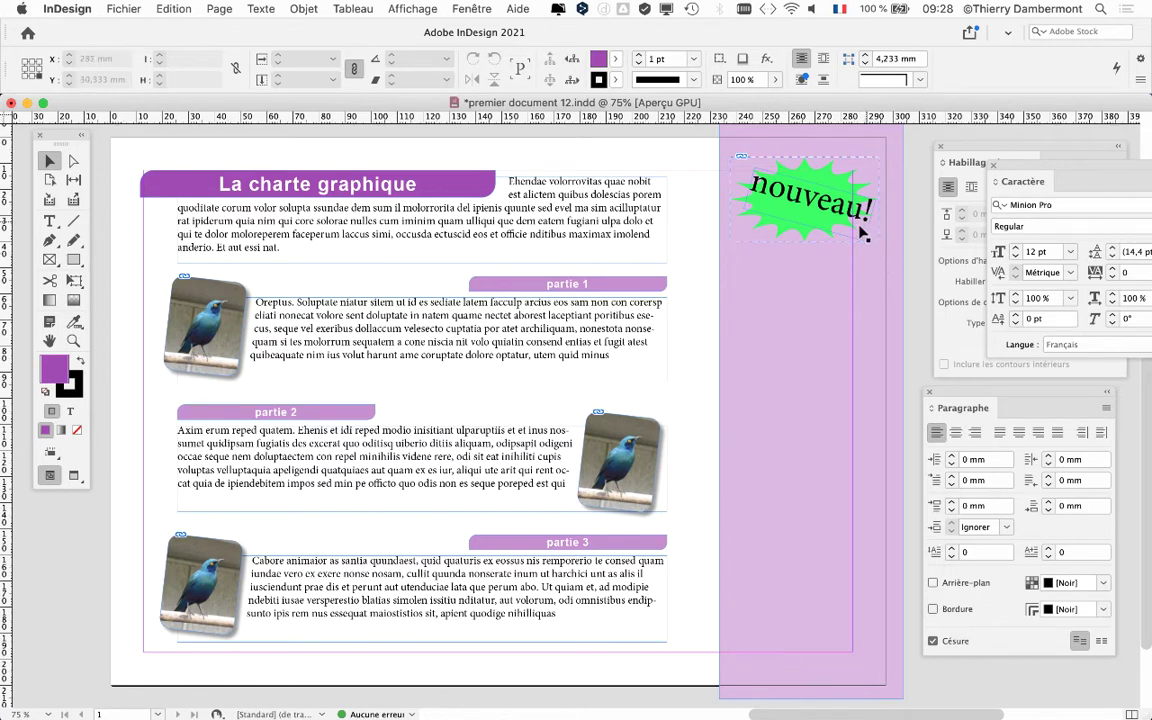
Step: Scale the grouped "nouveau!" starburst badge down proportionally with the Free Transform tool to about 47.6 × 27.2 mm, shifting it toward the page edge
{"action": "key", "text": "super+equal"}
{"action": "key", "text": "super+equal"}
{"action": "scroll", "coordinate": [501, 453], "scroll_direction": "up", "scroll_amount": 3}
{"action": "scroll", "coordinate": [501, 453], "scroll_direction": "right", "scroll_amount": 3}
{"action": "key", "text": "super+equal"}
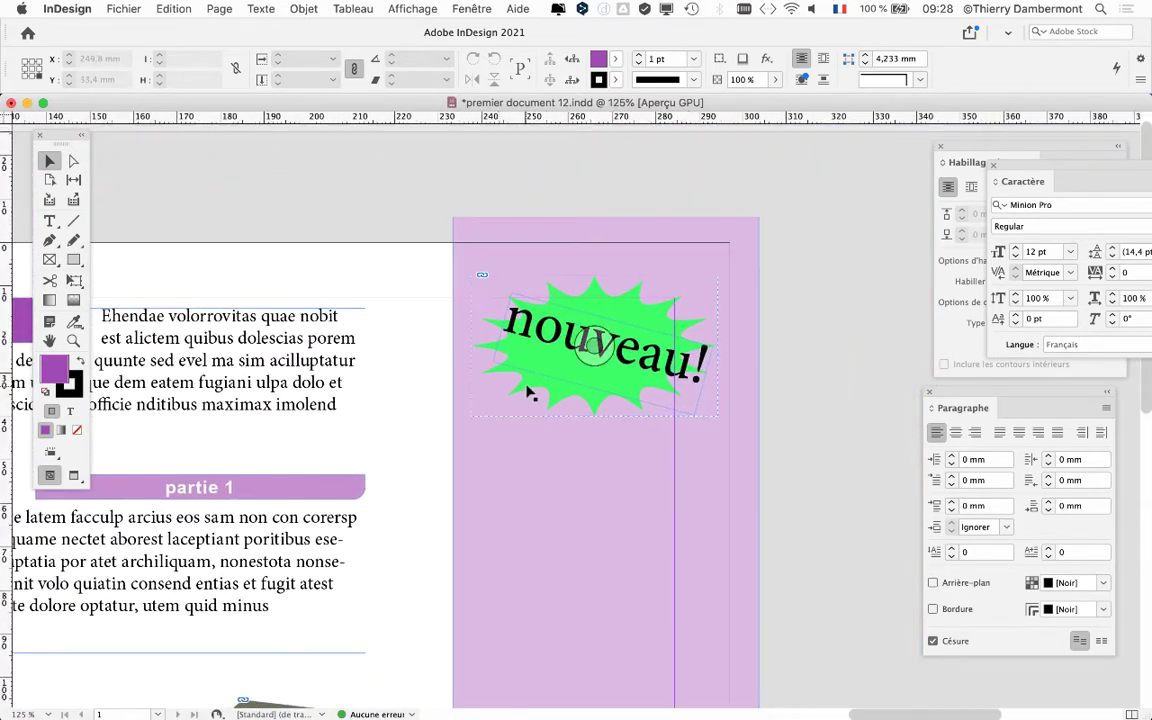
{"action": "key", "text": "super+equal"}
{"action": "left_click", "coordinate": [527, 380]}
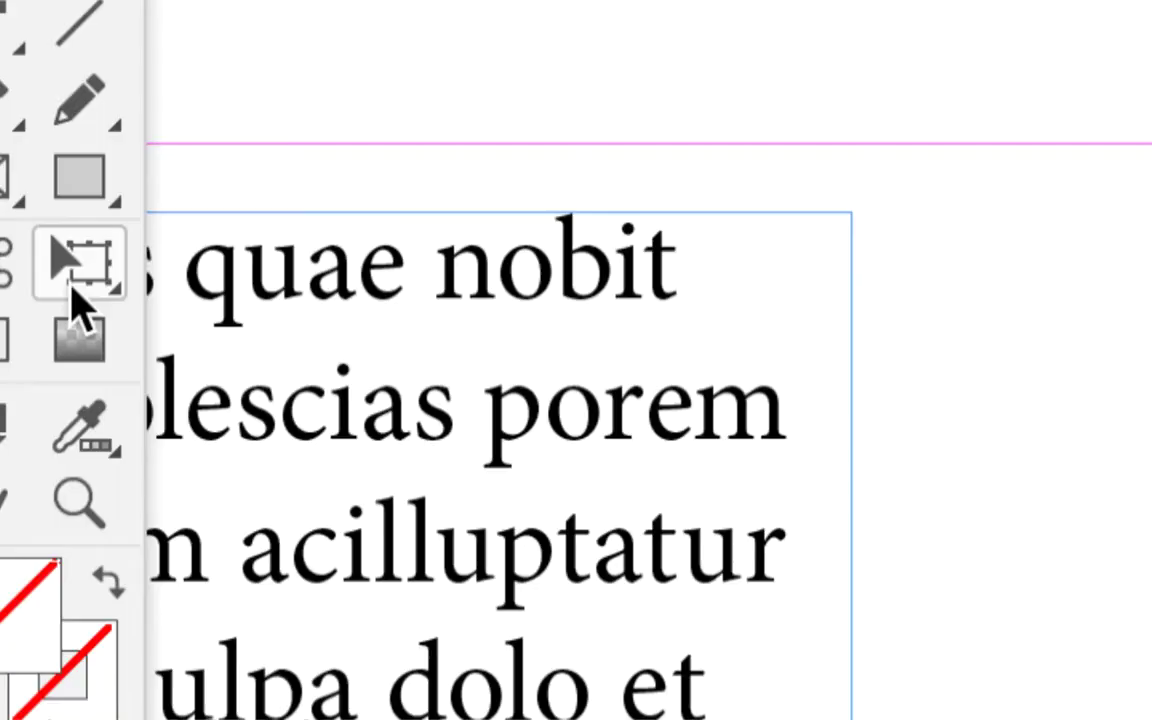
{"action": "left_click", "coordinate": [72, 286]}
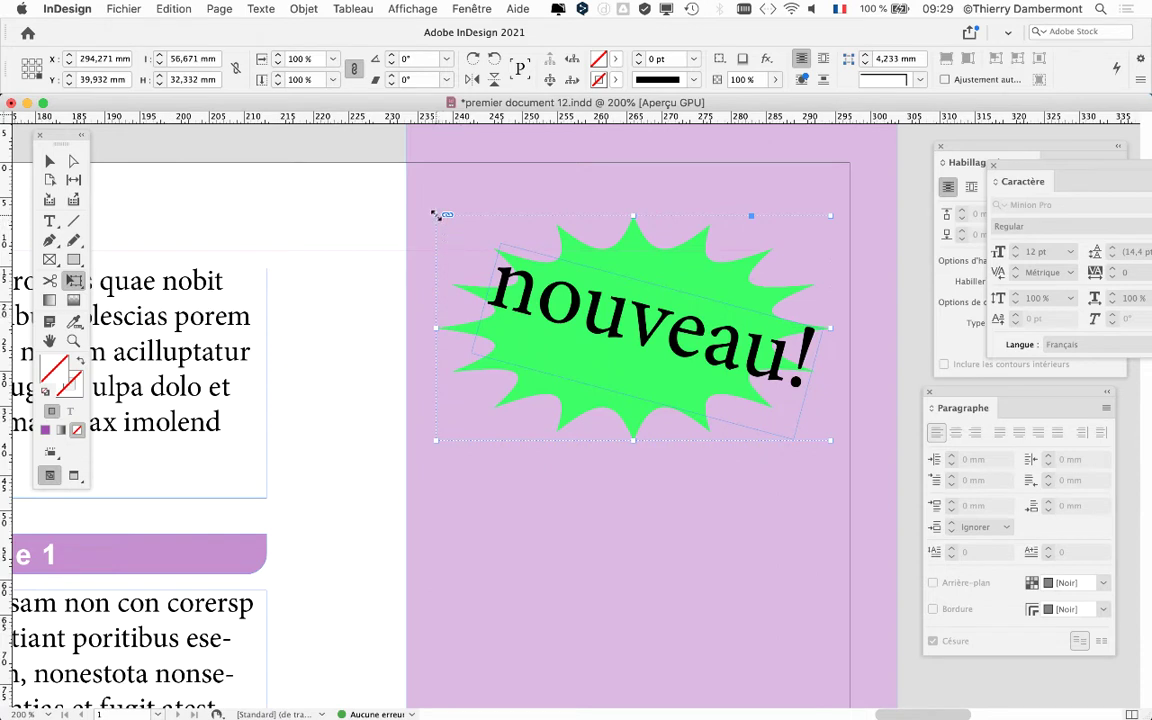
{"action": "left_click_drag", "start_coordinate": [435, 213], "coordinate": [462, 285]}
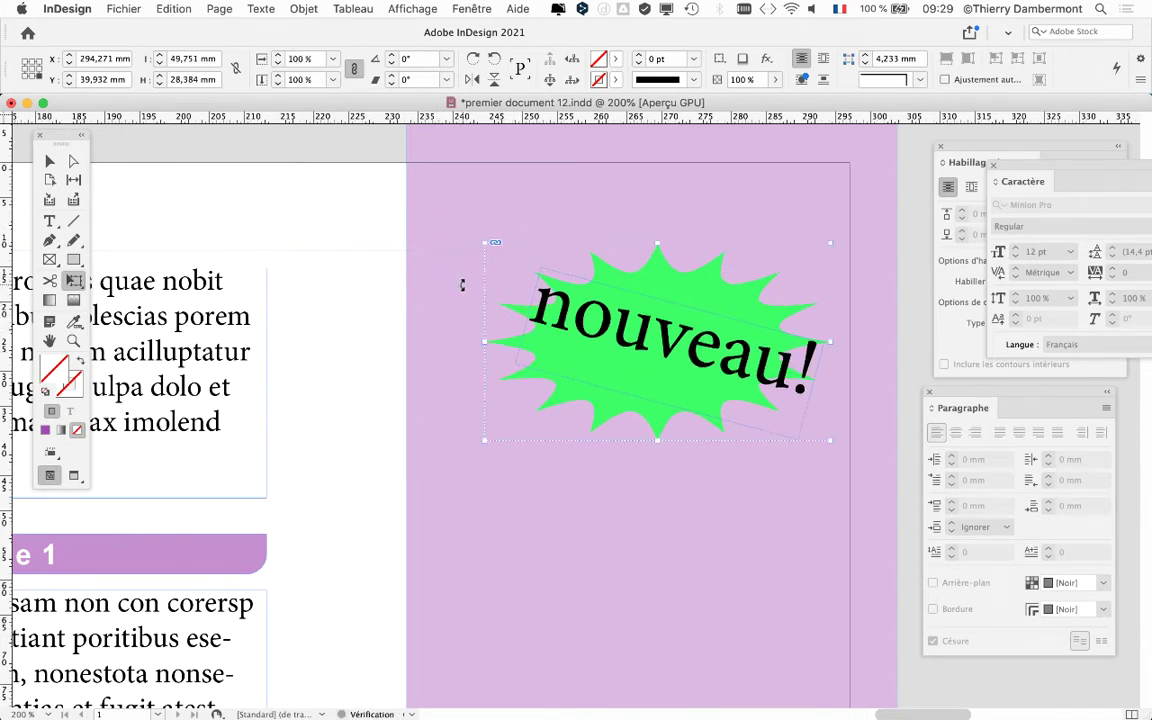
{"action": "left_click_drag", "start_coordinate": [483, 243], "coordinate": [831, 370]}
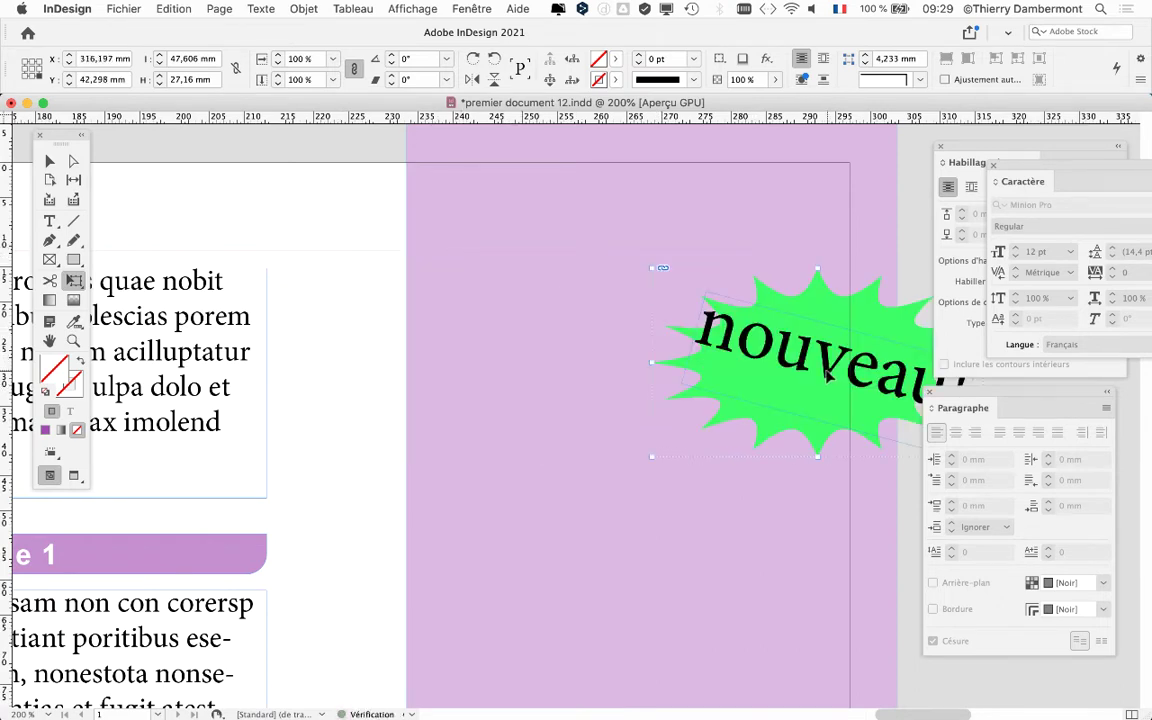
Step: Move the starburst badge back inside the purple band, to about X 291.2 mm, with the Free Transform tool
{"action": "scroll", "coordinate": [609, 510], "scroll_direction": "right", "scroll_amount": 2}
{"action": "scroll", "coordinate": [609, 510], "scroll_direction": "right", "scroll_amount": 4}
{"action": "scroll", "coordinate": [609, 510], "scroll_direction": "down", "scroll_amount": 2}
{"action": "scroll", "coordinate": [496, 486], "scroll_direction": "left", "scroll_amount": 4}
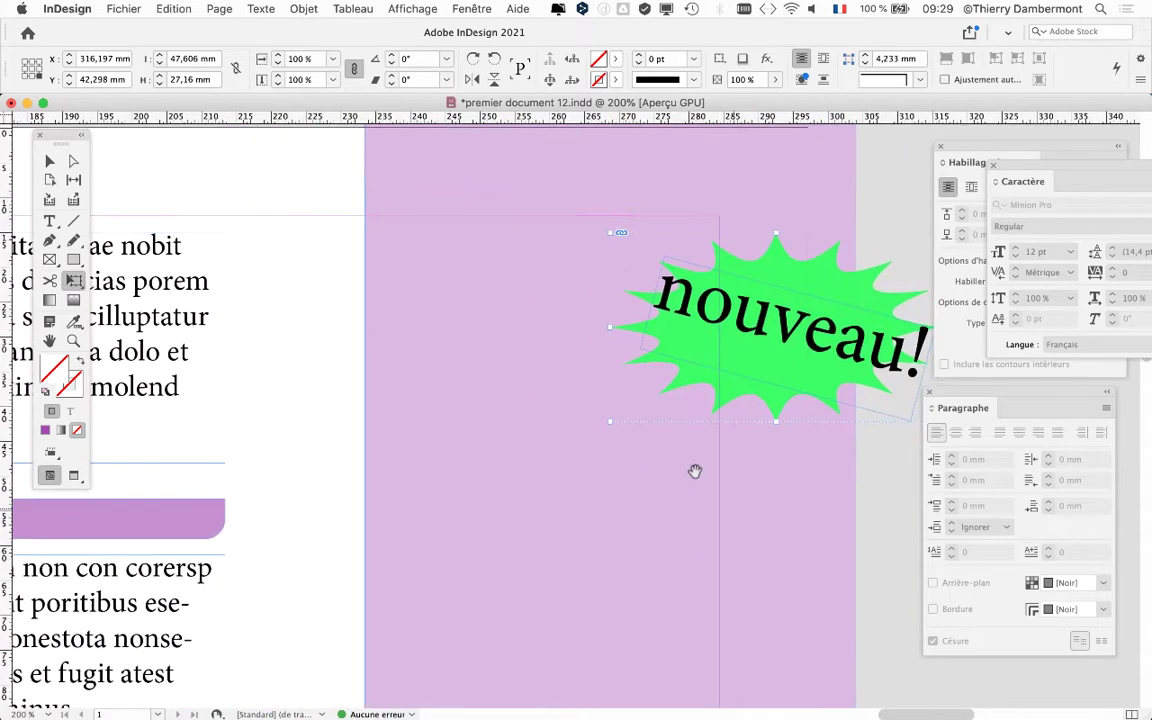
{"action": "left_click_drag", "start_coordinate": [655, 334], "coordinate": [560, 330]}
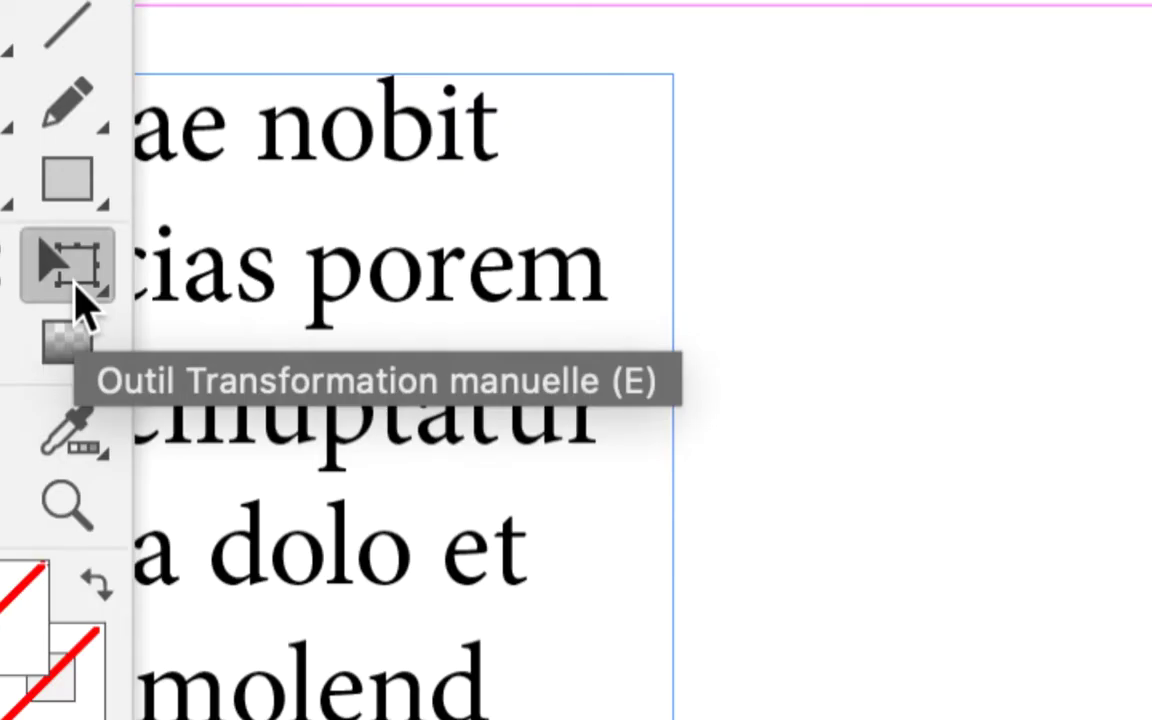
{"action": "left_click", "coordinate": [75, 288]}
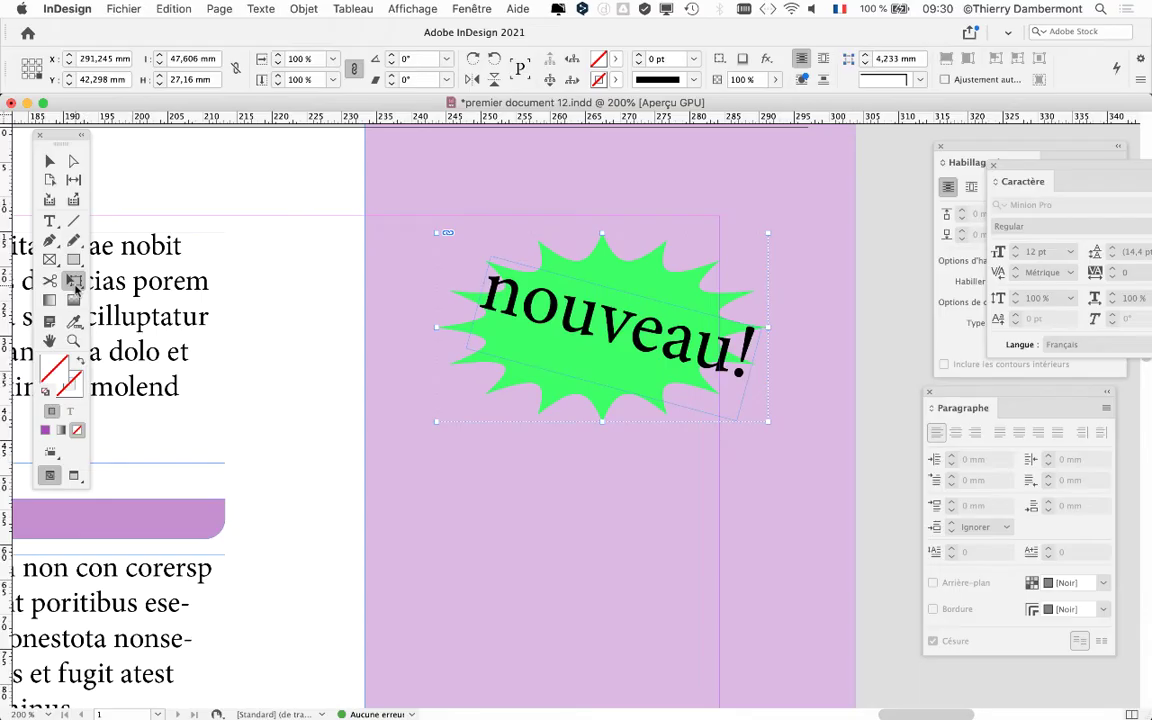
{"action": "left_click", "coordinate": [74, 281]}
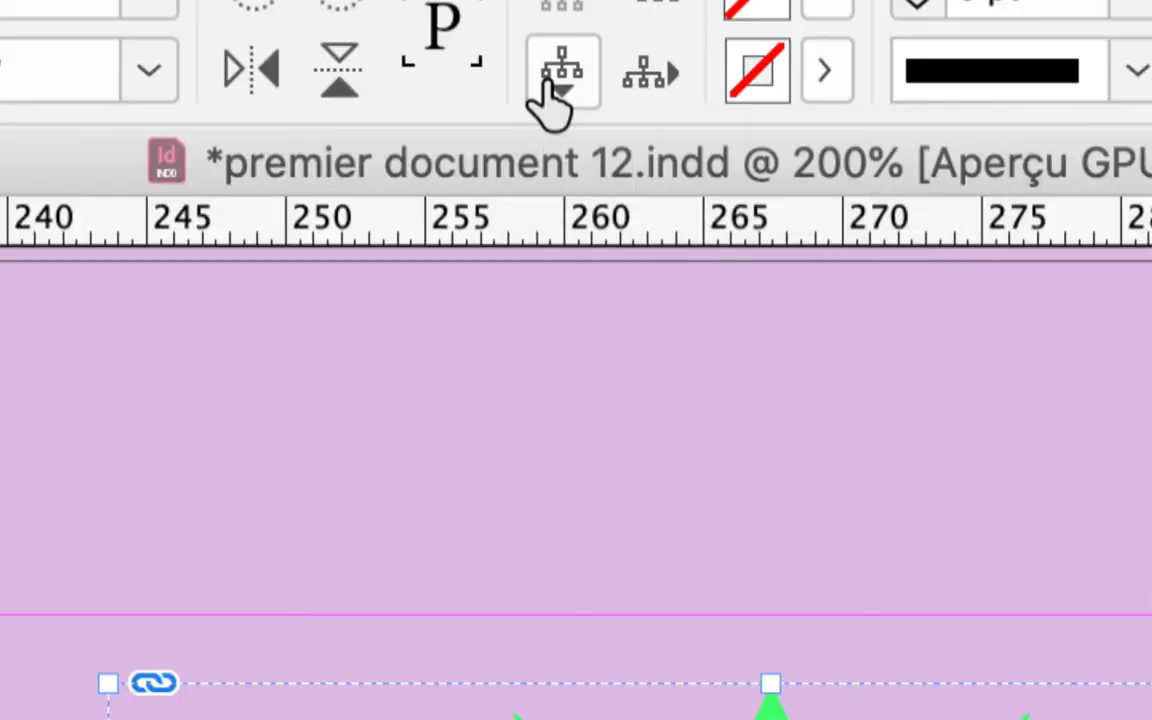
Step: Select the "nouveau!" text frame inside the badge group and set its font to Menlo Bold
{"action": "left_click", "coordinate": [550, 80]}
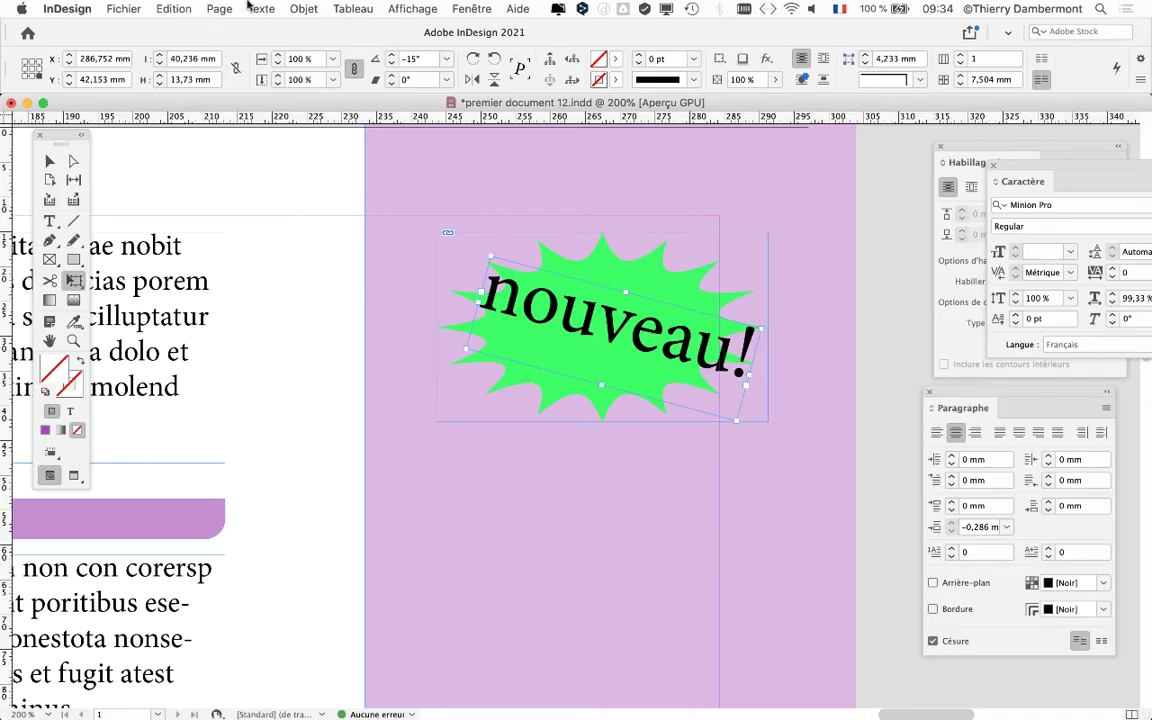
{"action": "left_click", "coordinate": [252, 9]}
{"action": "left_click", "coordinate": [288, 68]}
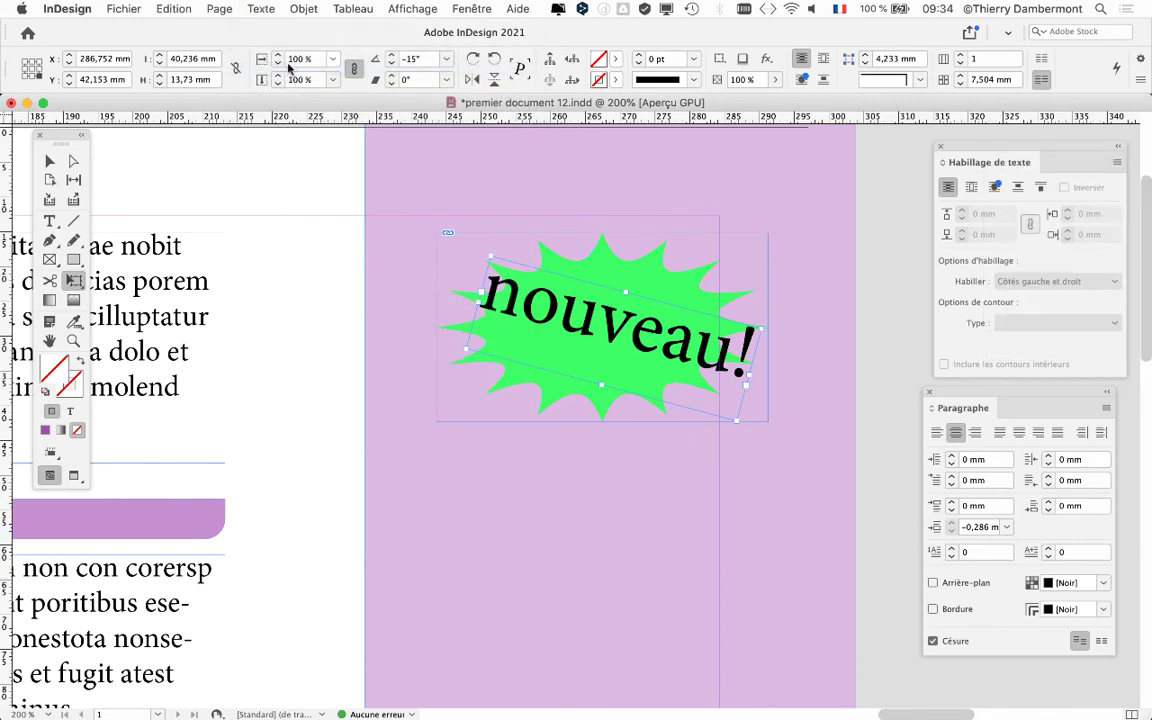
{"action": "left_click", "coordinate": [248, 8]}
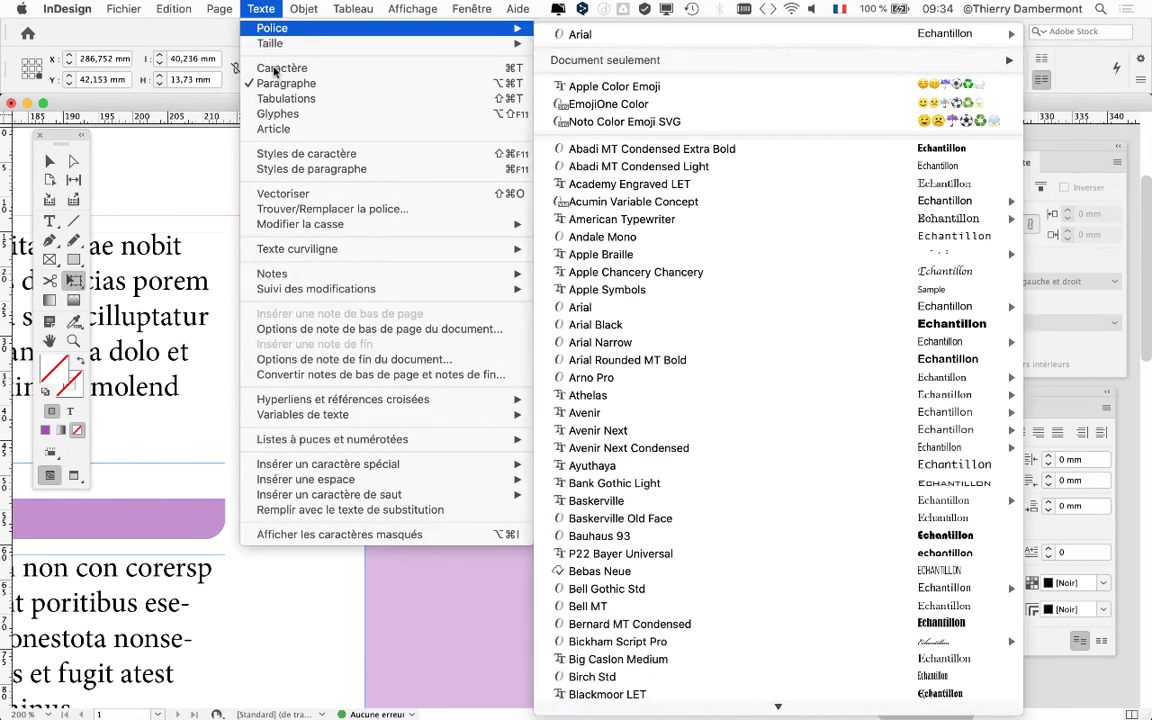
{"action": "left_click", "coordinate": [282, 68]}
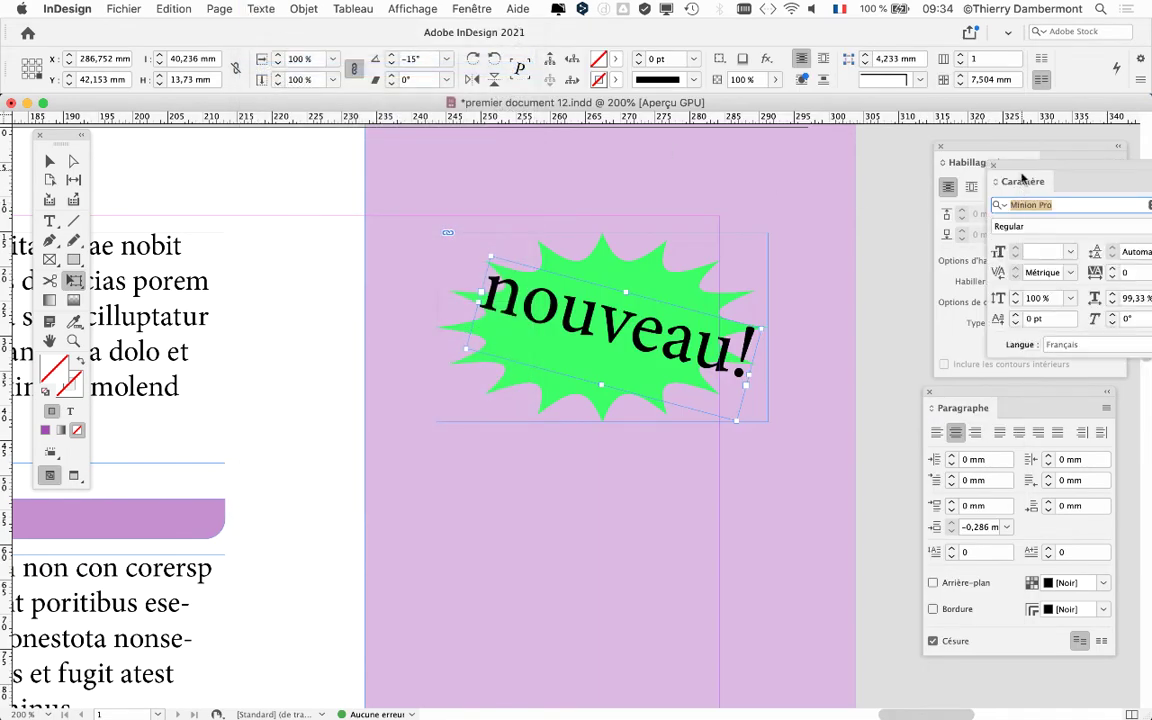
{"action": "left_click_drag", "start_coordinate": [1022, 177], "coordinate": [238, 158]}
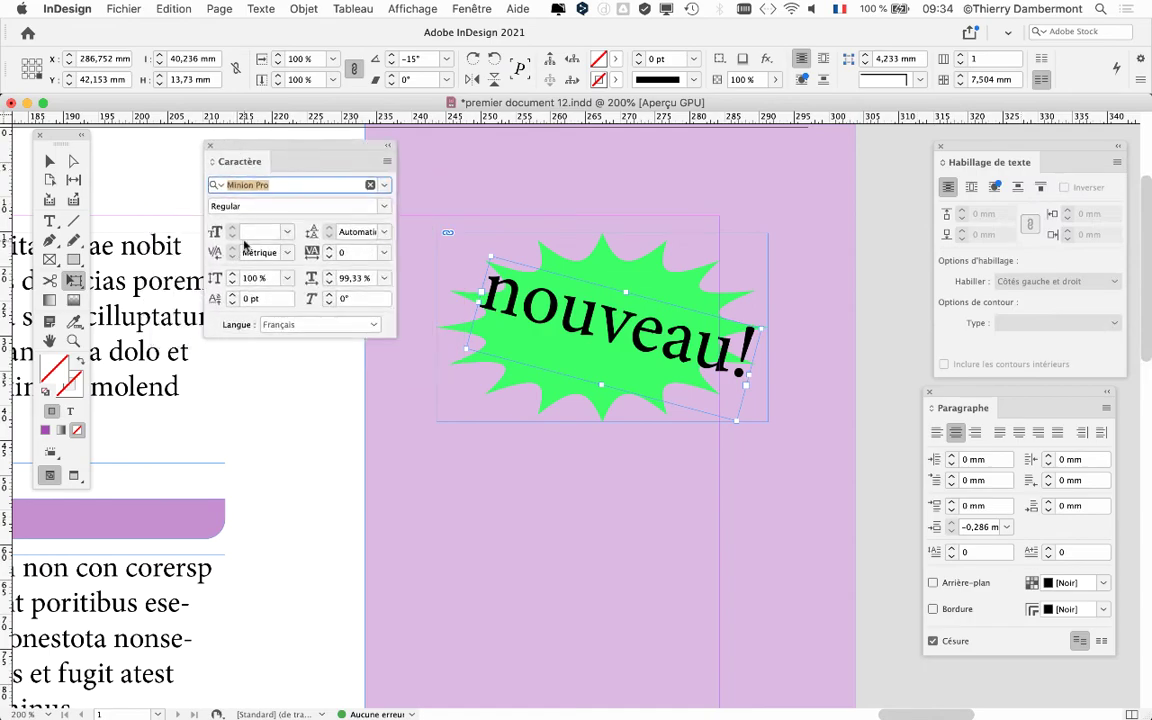
{"action": "key", "text": "super+shift+b"}
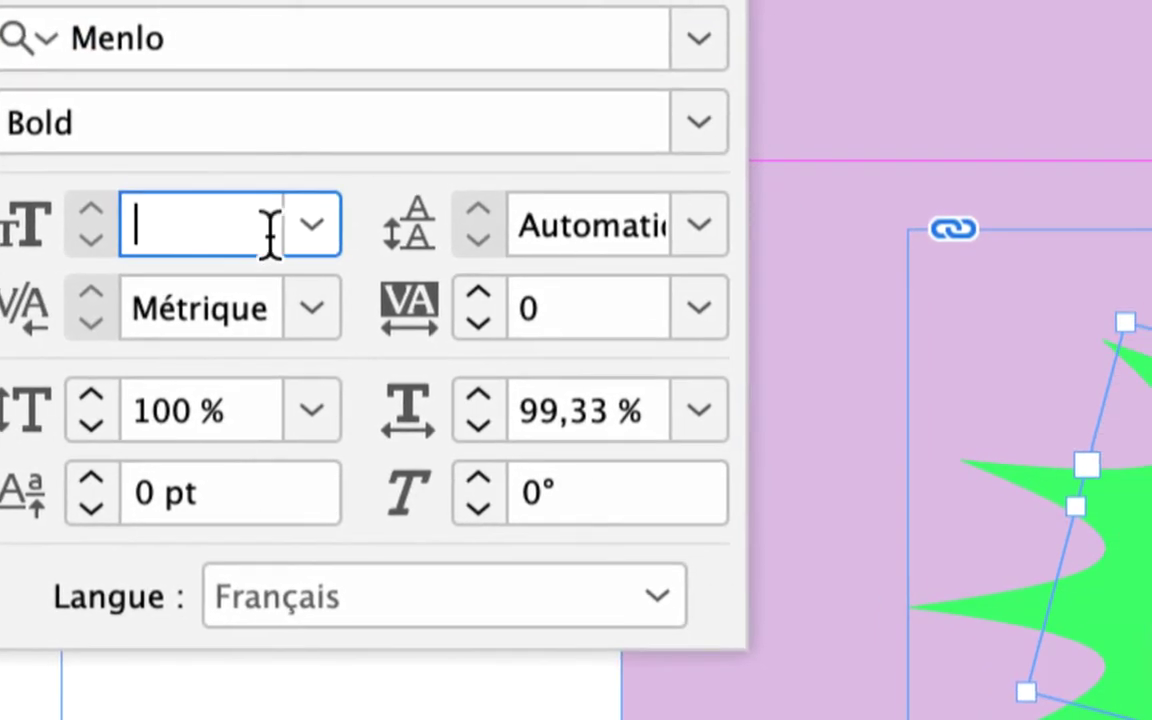
Step: Set the badge text size to 12 pt and raise it point by point to 39 pt
{"action": "left_click", "coordinate": [398, 222]}
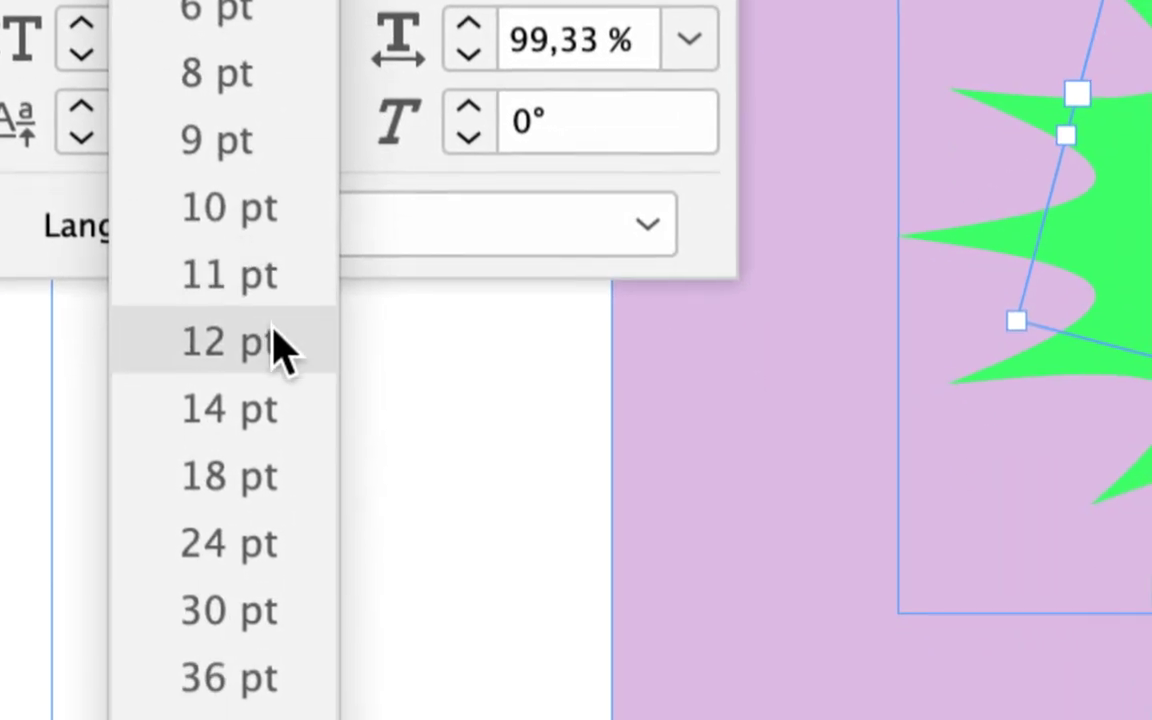
{"action": "left_click", "coordinate": [250, 712]}
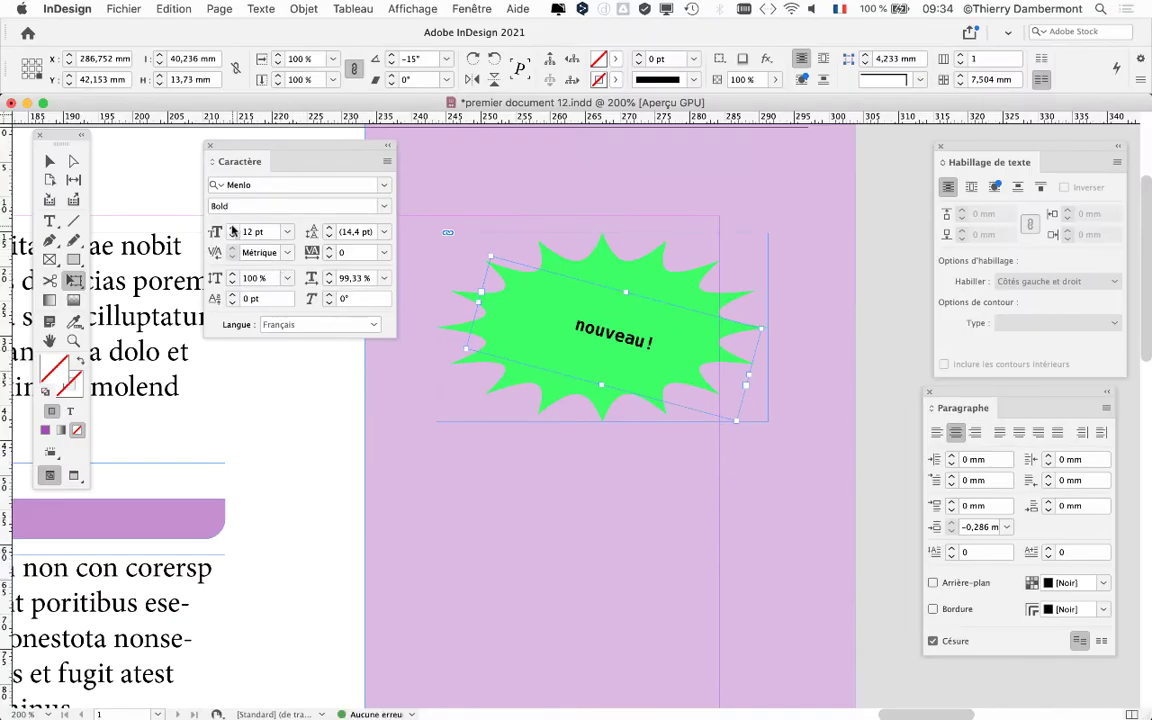
{"action": "left_click", "coordinate": [231, 227]}
{"action": "left_click", "coordinate": [231, 227]}
{"action": "left_click", "coordinate": [231, 227]}
{"action": "left_click", "coordinate": [231, 227]}
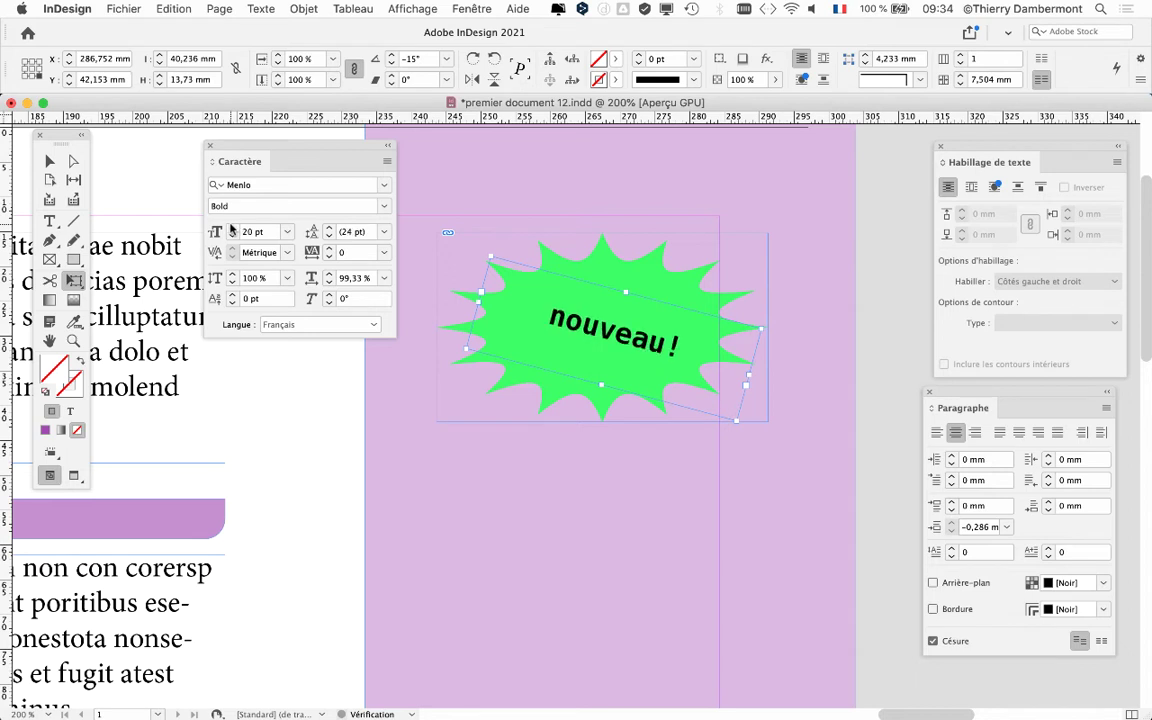
{"action": "left_click", "coordinate": [231, 227]}
{"action": "left_click", "coordinate": [231, 227]}
{"action": "left_click", "coordinate": [231, 227]}
{"action": "left_click", "coordinate": [231, 227]}
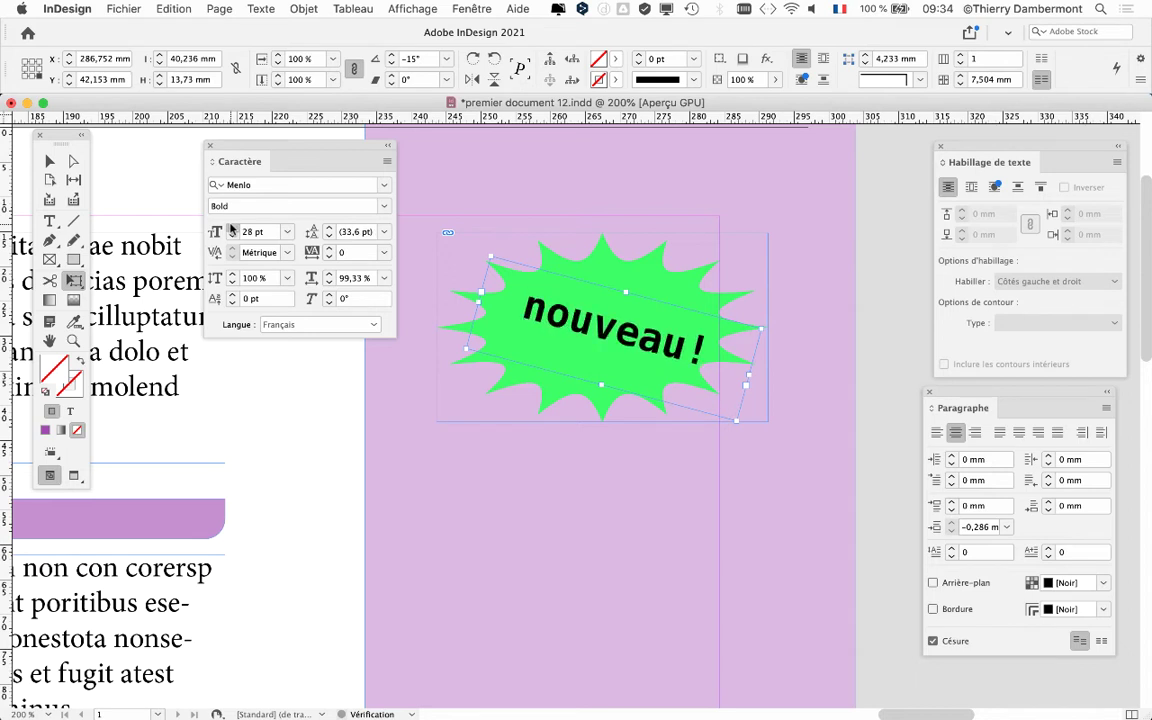
{"action": "left_click", "coordinate": [231, 227]}
{"action": "left_click", "coordinate": [231, 227]}
{"action": "left_click", "coordinate": [231, 227]}
{"action": "left_click", "coordinate": [231, 227]}
{"action": "left_click", "coordinate": [231, 227]}
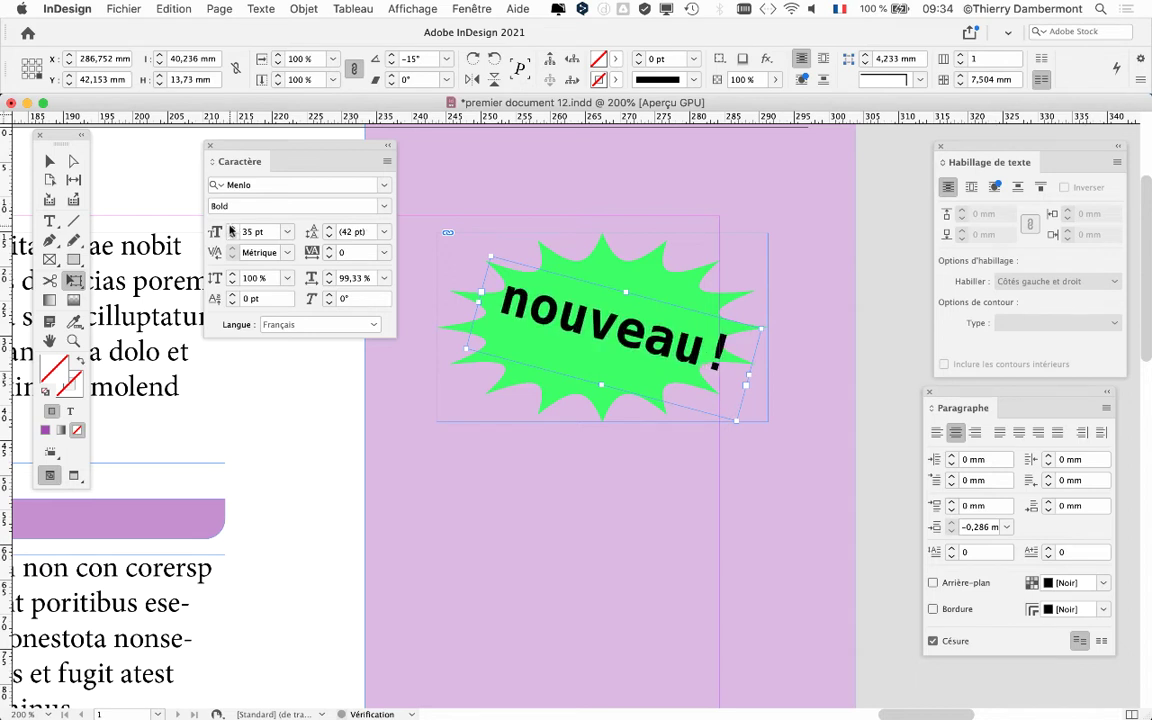
{"action": "left_click", "coordinate": [231, 227]}
{"action": "left_click", "coordinate": [231, 227]}
{"action": "left_click", "coordinate": [231, 227]}
{"action": "left_click", "coordinate": [231, 227]}
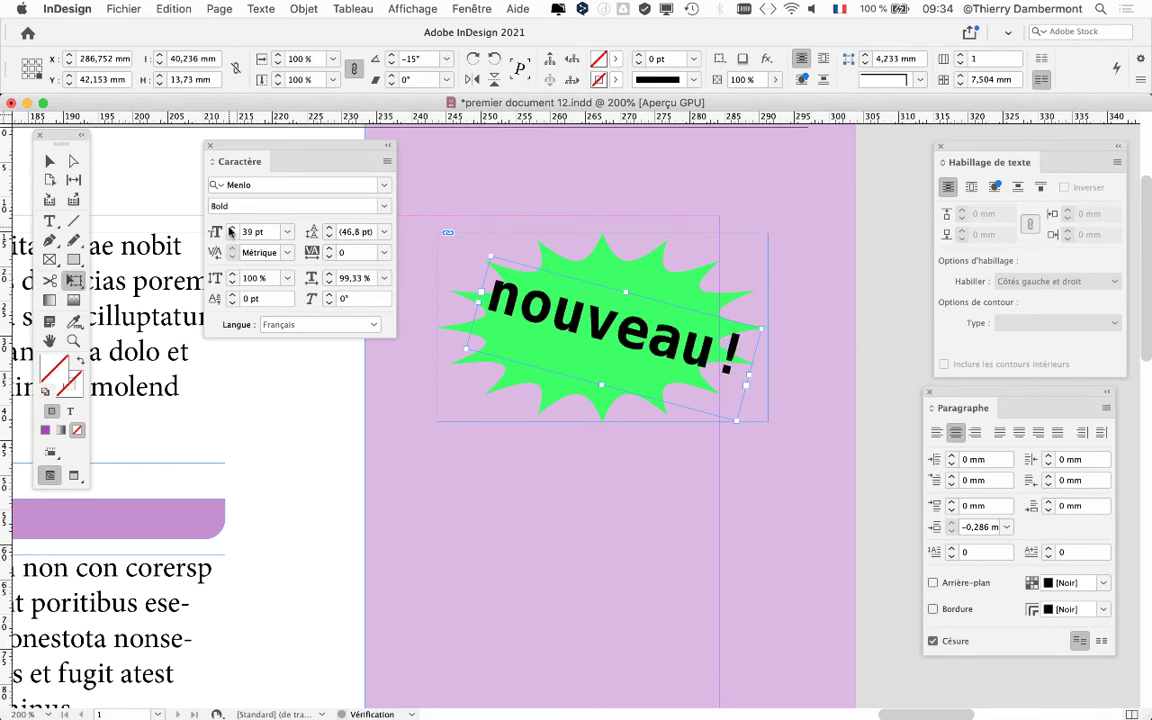
{"action": "left_click", "coordinate": [210, 146]}
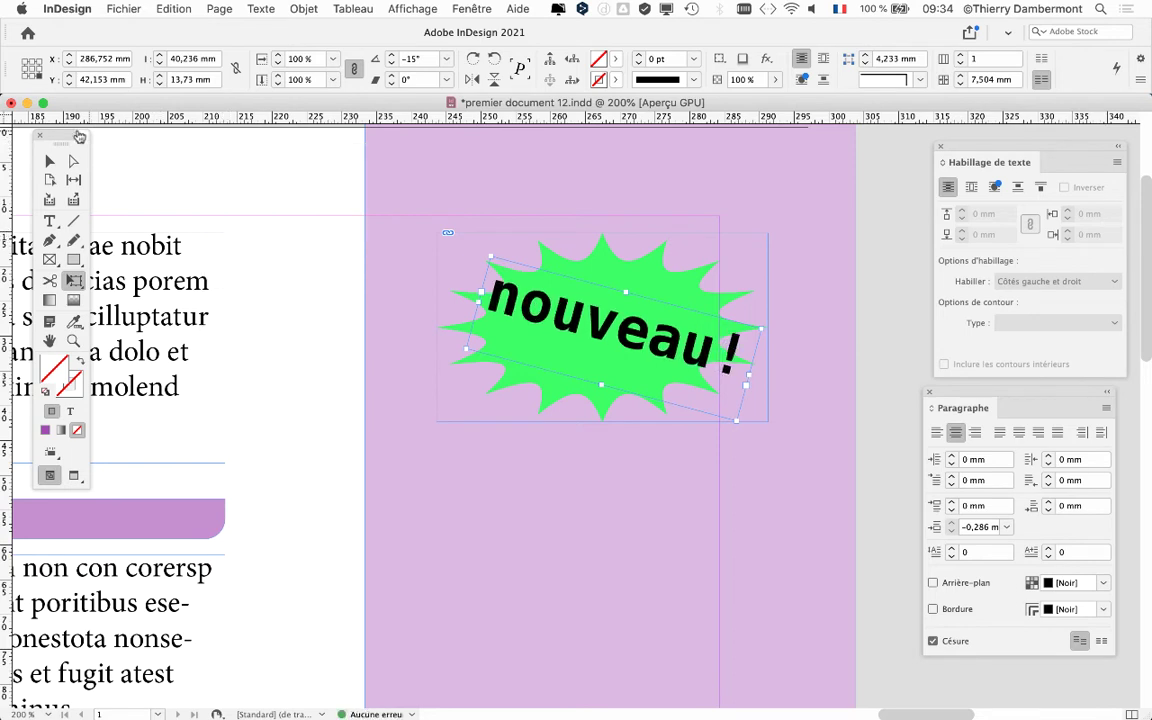
Step: Move the whole badge group slightly with the Selection tool to about X 290.1 mm, Y 42.8 mm, and deselect it
{"action": "left_click_drag", "start_coordinate": [68, 138], "coordinate": [105, 149]}
{"action": "left_click", "coordinate": [89, 172]}
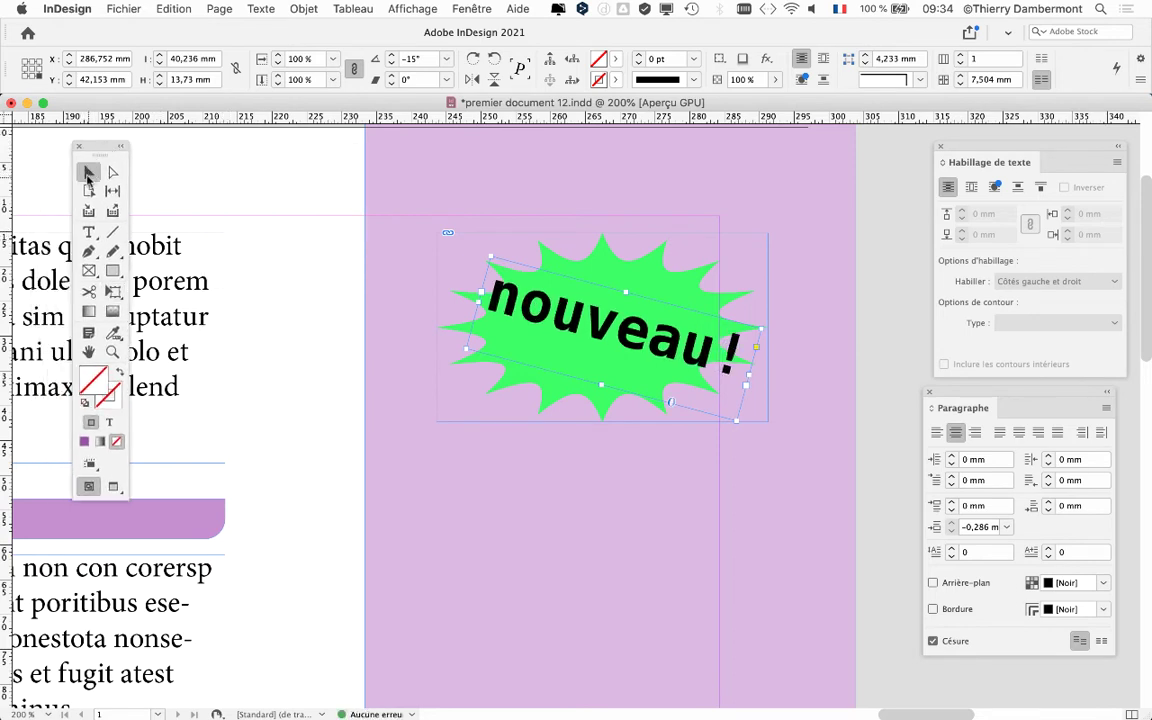
{"action": "left_click", "coordinate": [873, 248]}
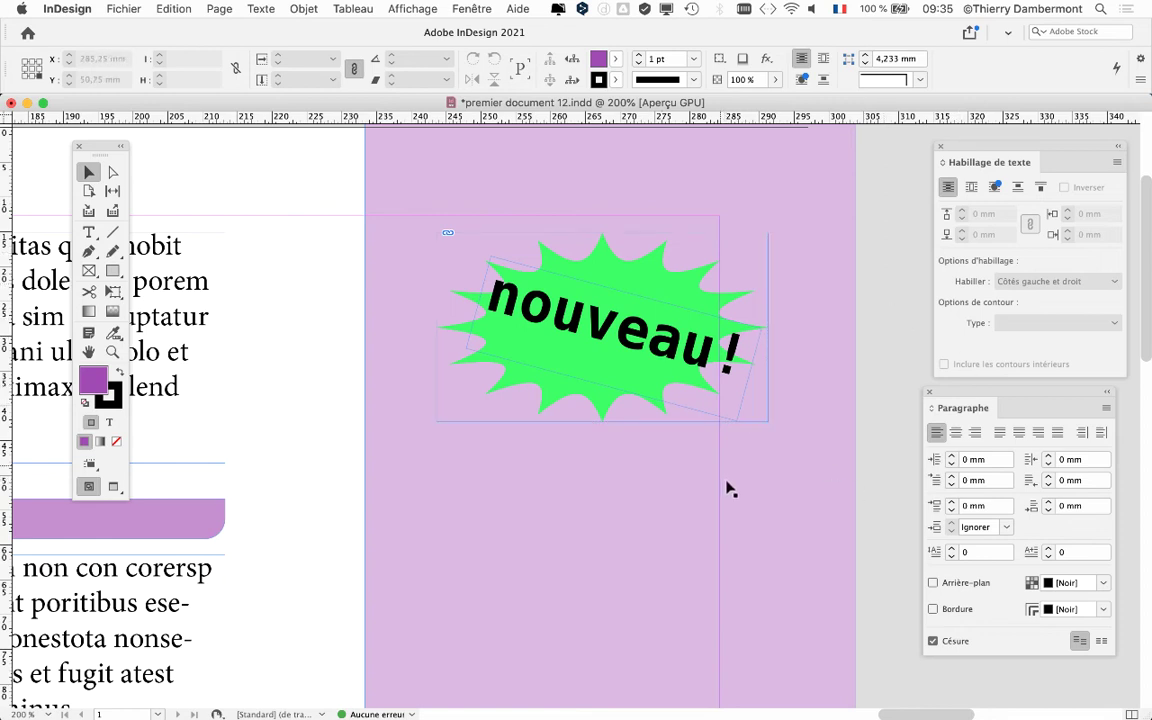
{"action": "left_click_drag", "start_coordinate": [635, 337], "coordinate": [597, 423]}
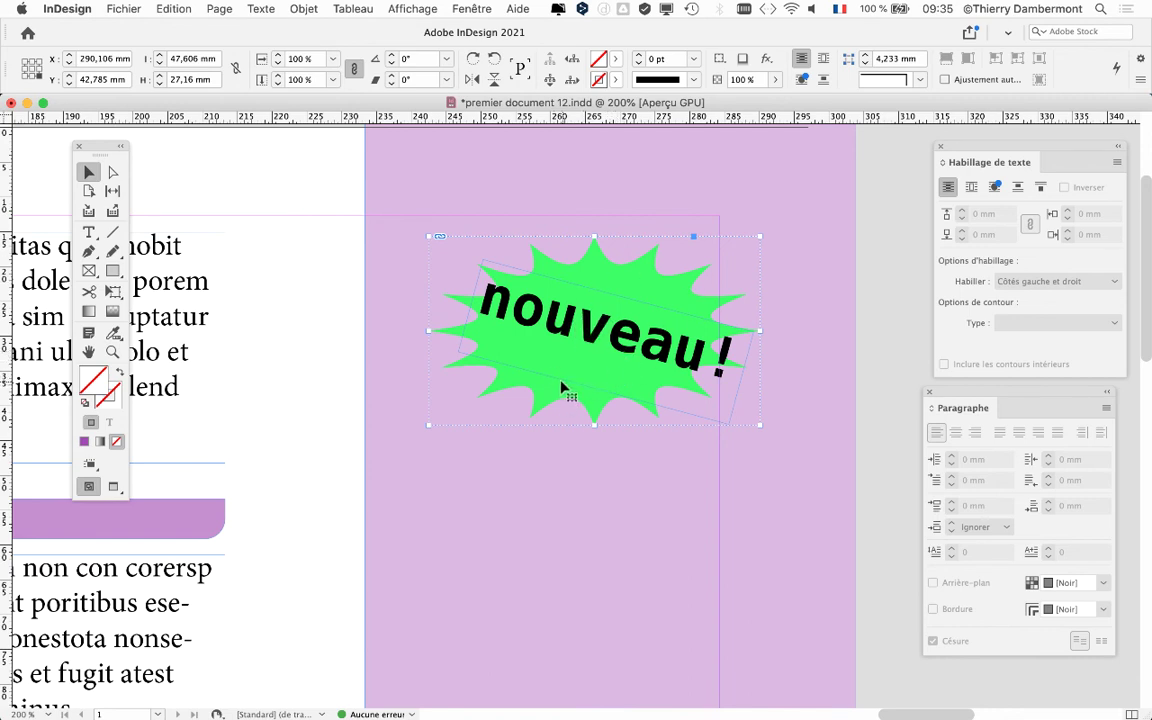
{"action": "left_click", "coordinate": [794, 264]}
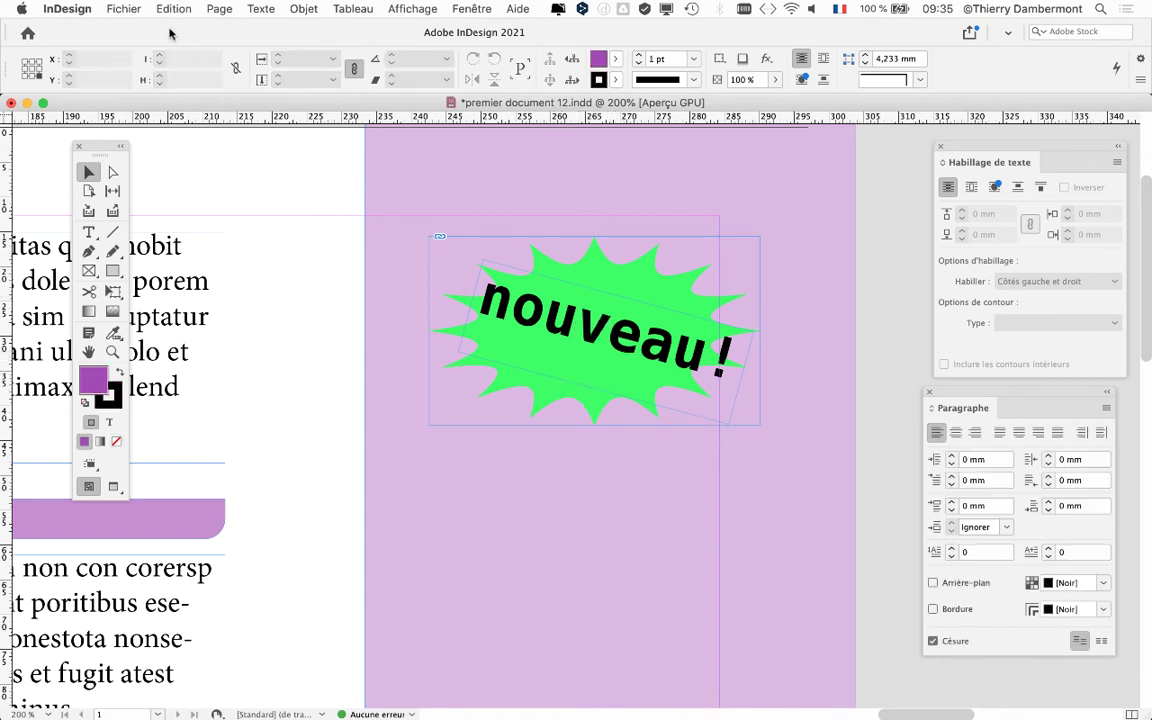
Step: Save a copy of the document under the name "premier document 13.indd" in the folder "Dossier premier document 11"
{"action": "left_click", "coordinate": [123, 9]}
{"action": "left_click", "coordinate": [168, 131]}
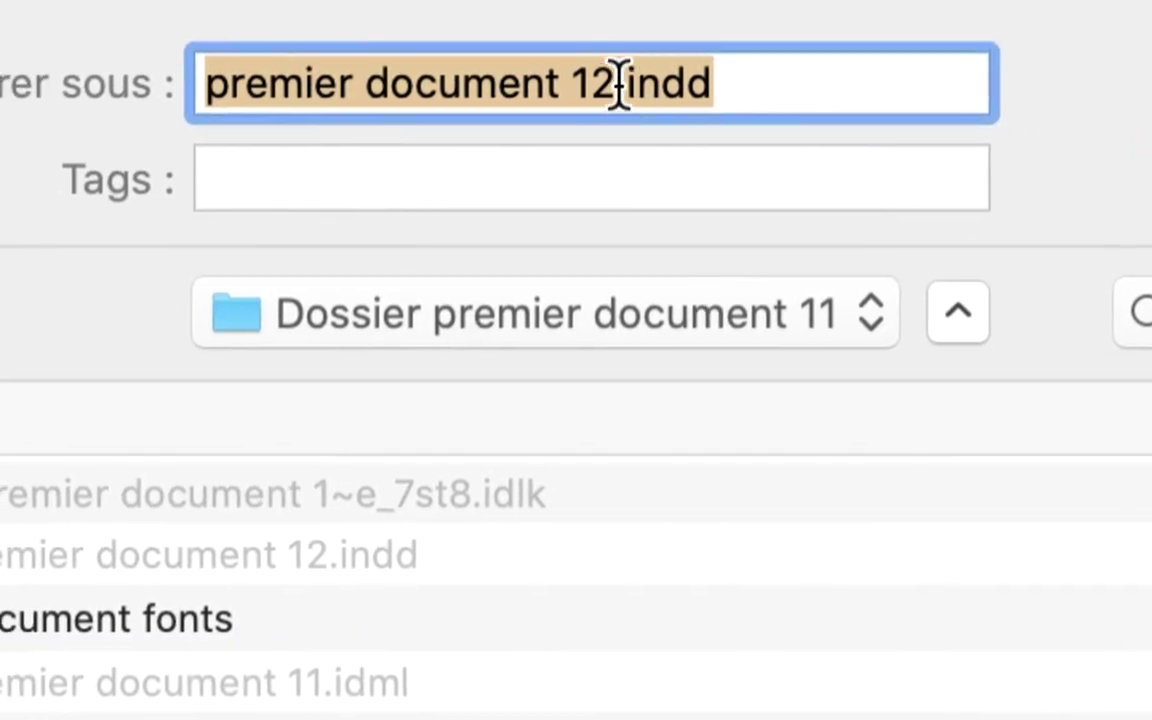
{"action": "left_click", "coordinate": [620, 85]}
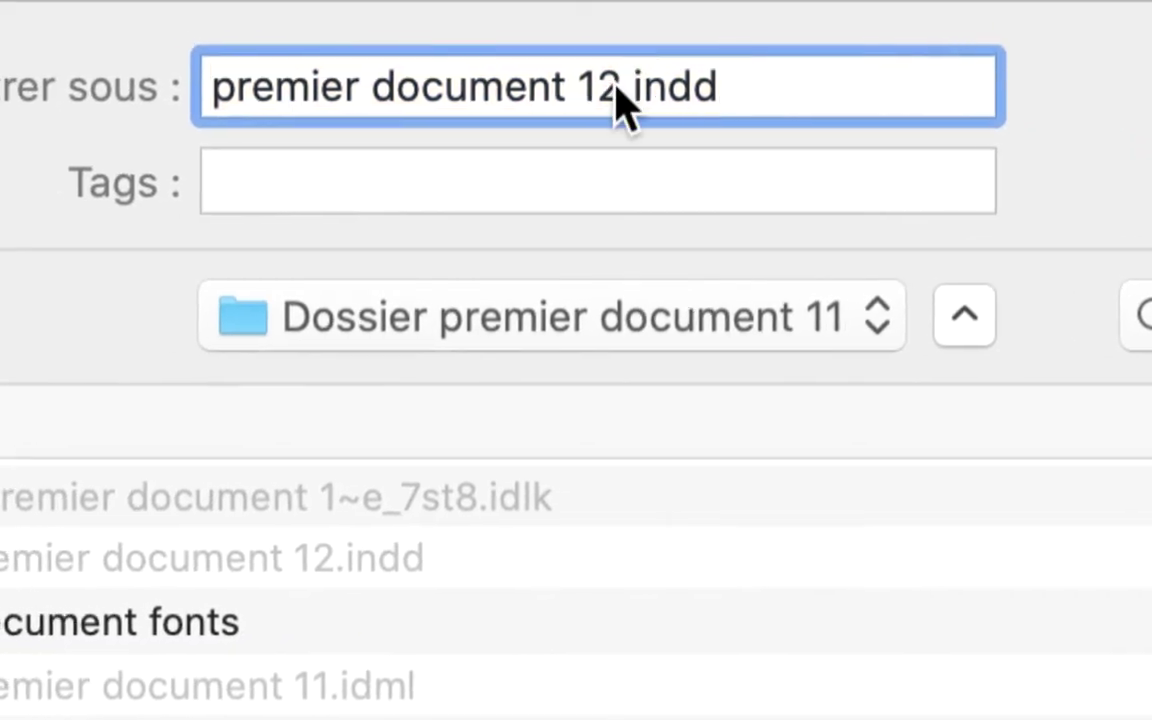
{"action": "key", "text": "shift+Left"}
{"action": "type", "text": "3"}
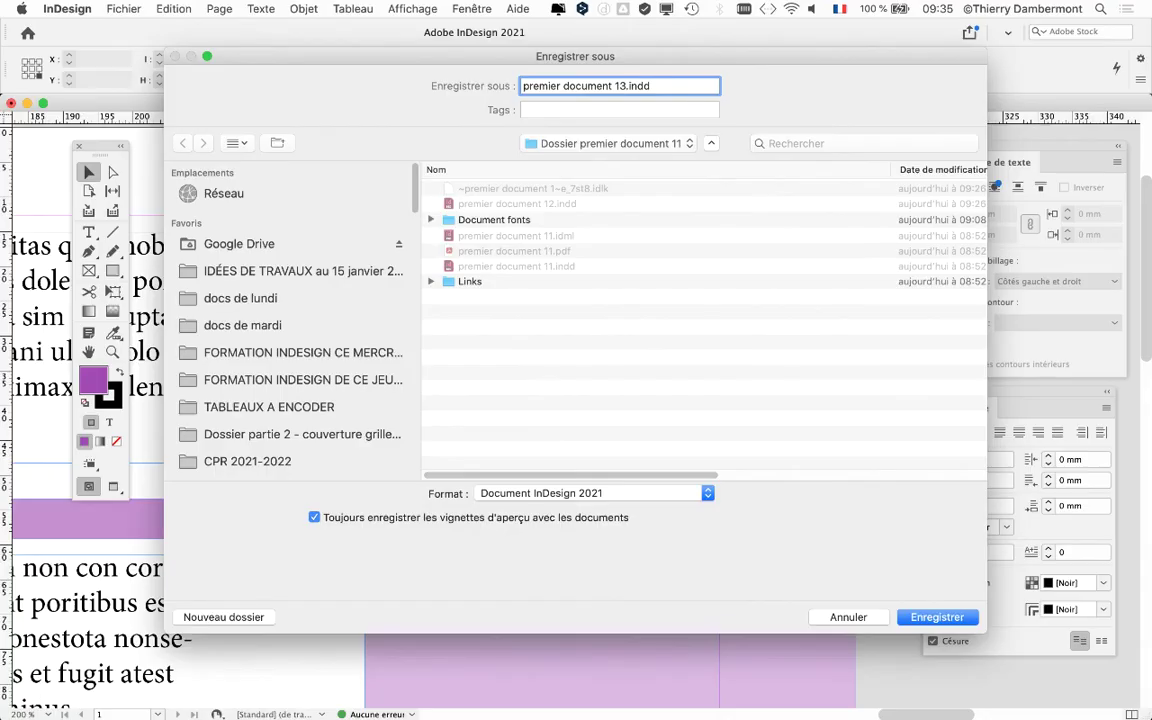